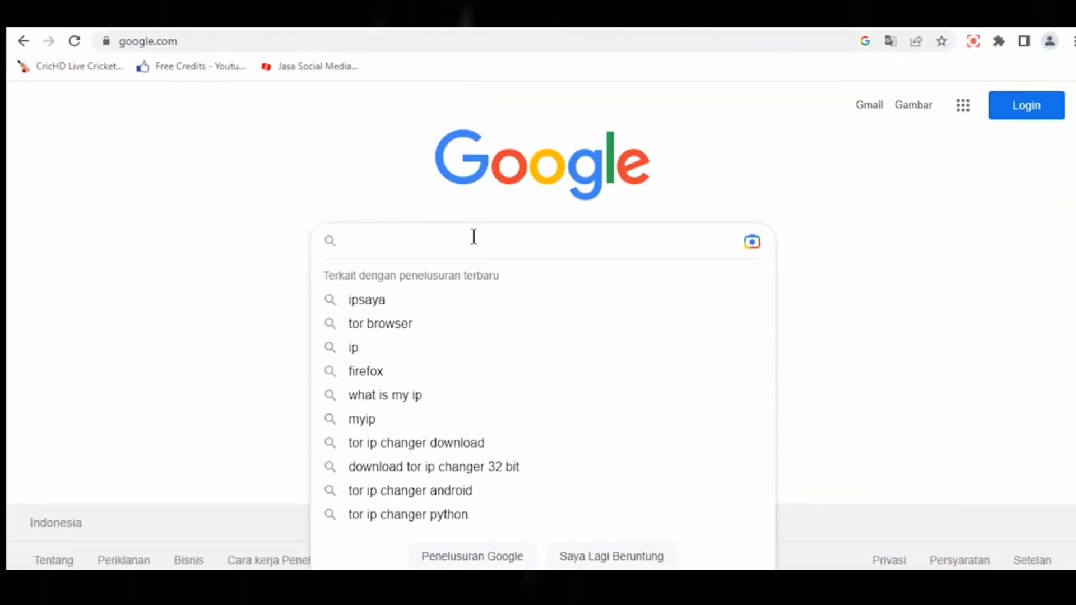
type("tor")
Step: Download updater.exe from the tor-ip-changer GitHub repository and show it in the Downloads folder
left_click(413, 273)
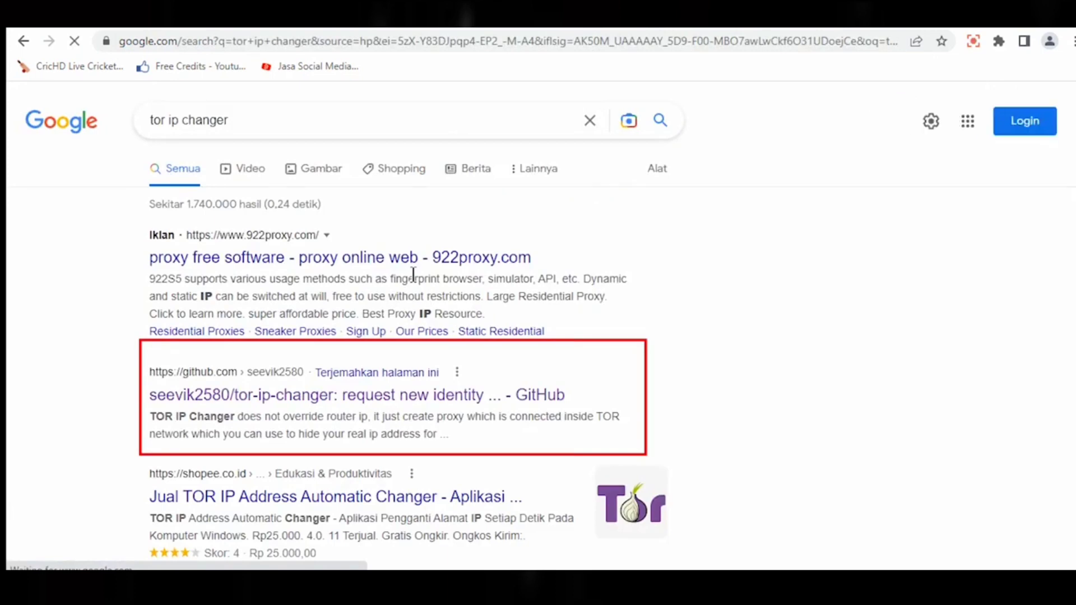
left_click(350, 399)
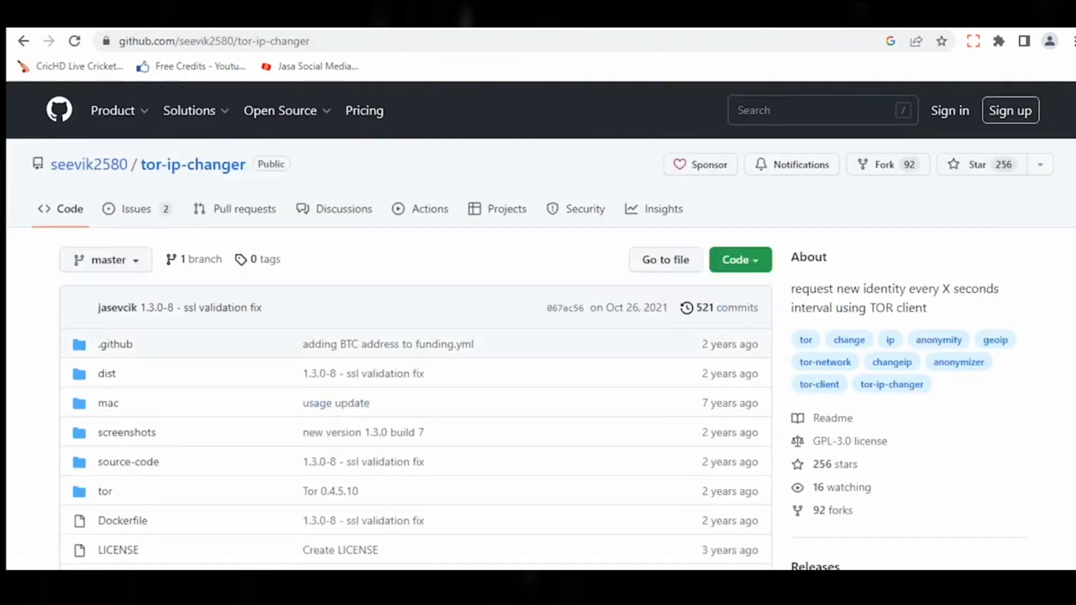
scroll(184, 251, "down", 15)
scroll(183, 250, "down", 2)
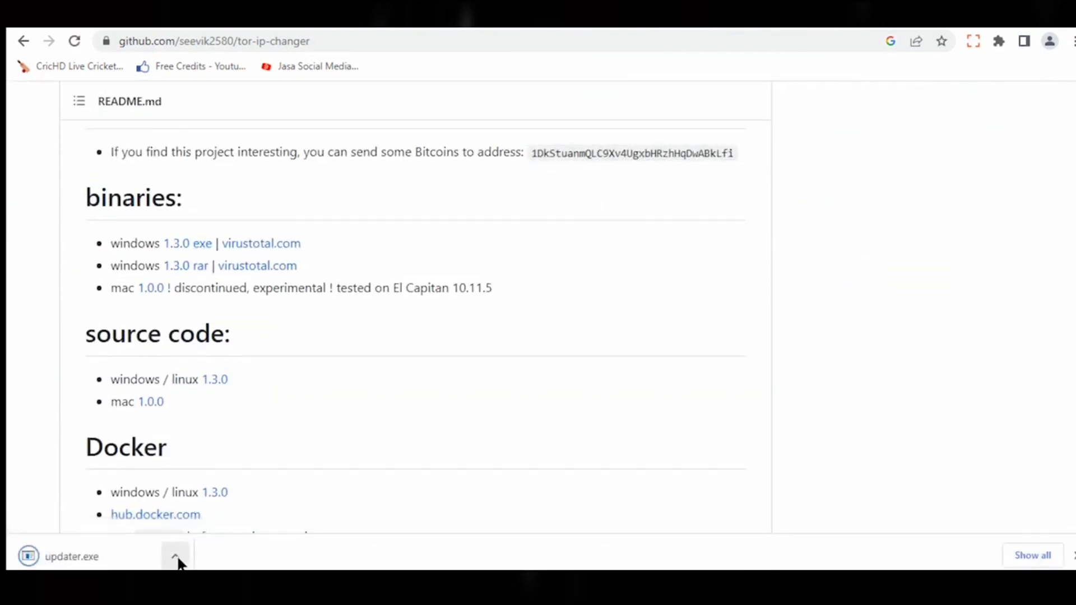
left_click(175, 557)
left_click(244, 505)
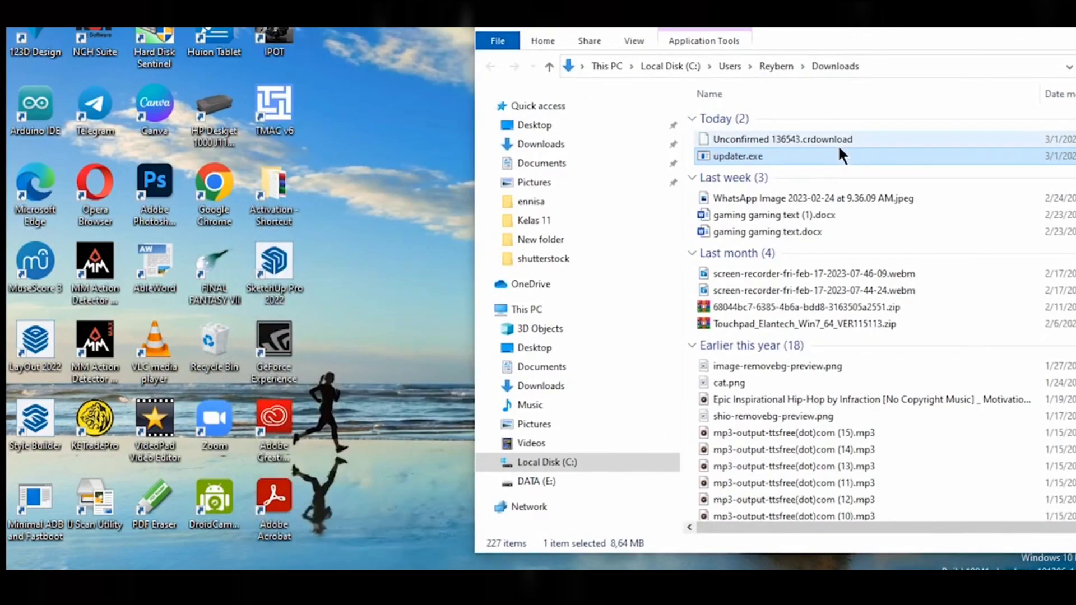
Step: Move updater.exe to the desktop and create a new desktop folder named TOR
left_click_drag(841, 156, 406, 403)
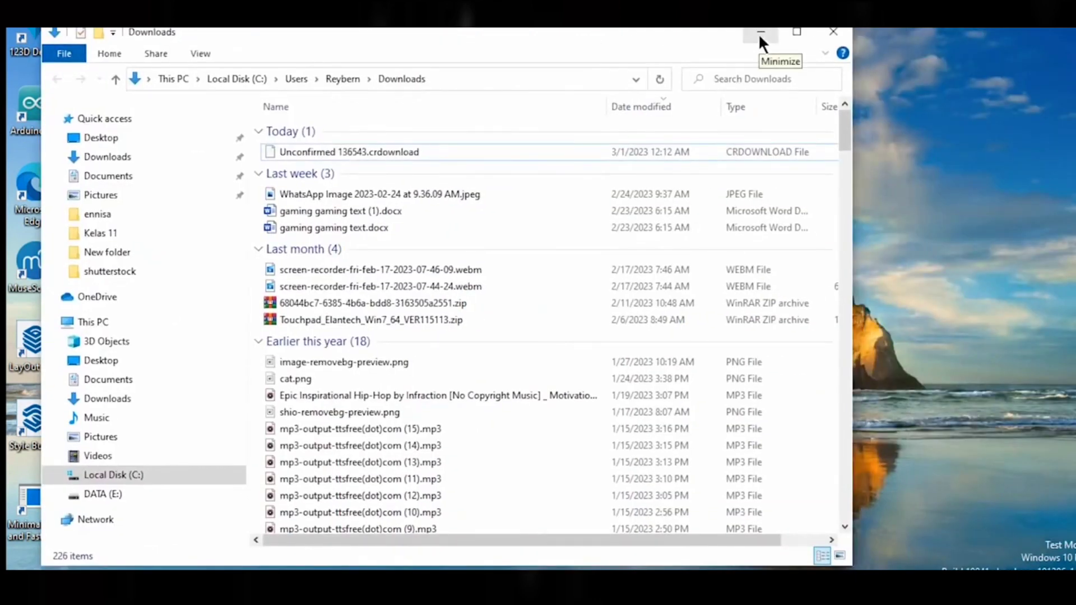
left_click(758, 33)
right_click(464, 250)
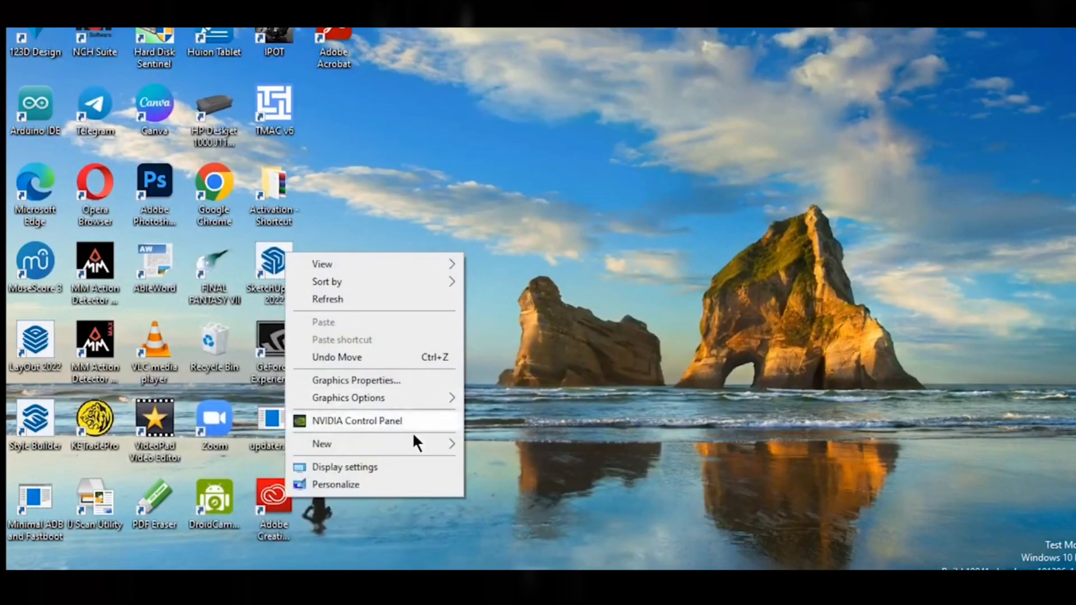
left_click(526, 452)
type("TOR")
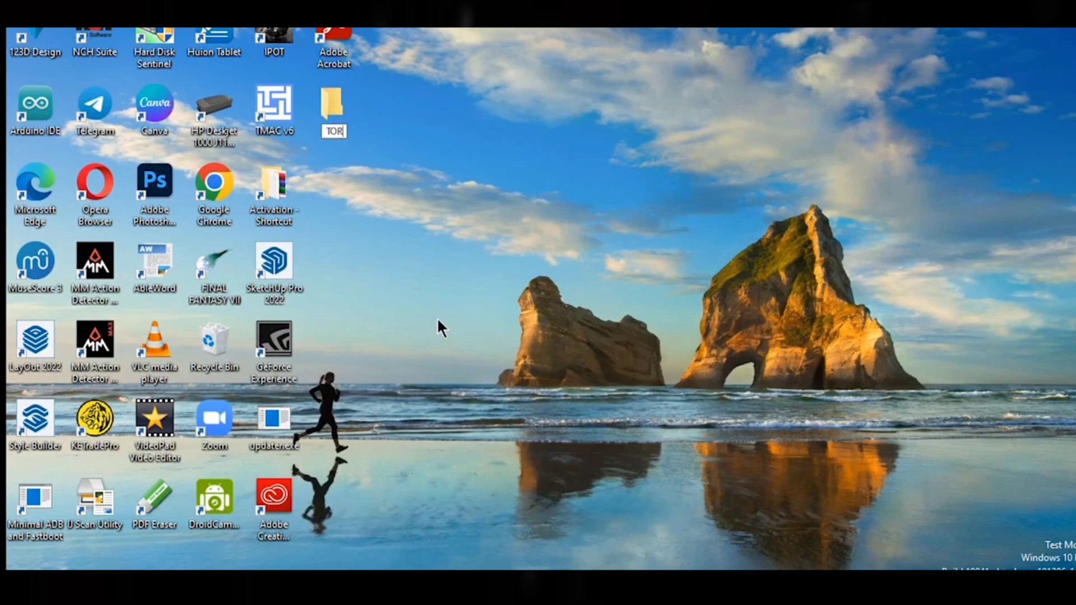
key("Return")
Step: Put updater.exe into the TOR folder and run it from there
left_click_drag(327, 107, 333, 47)
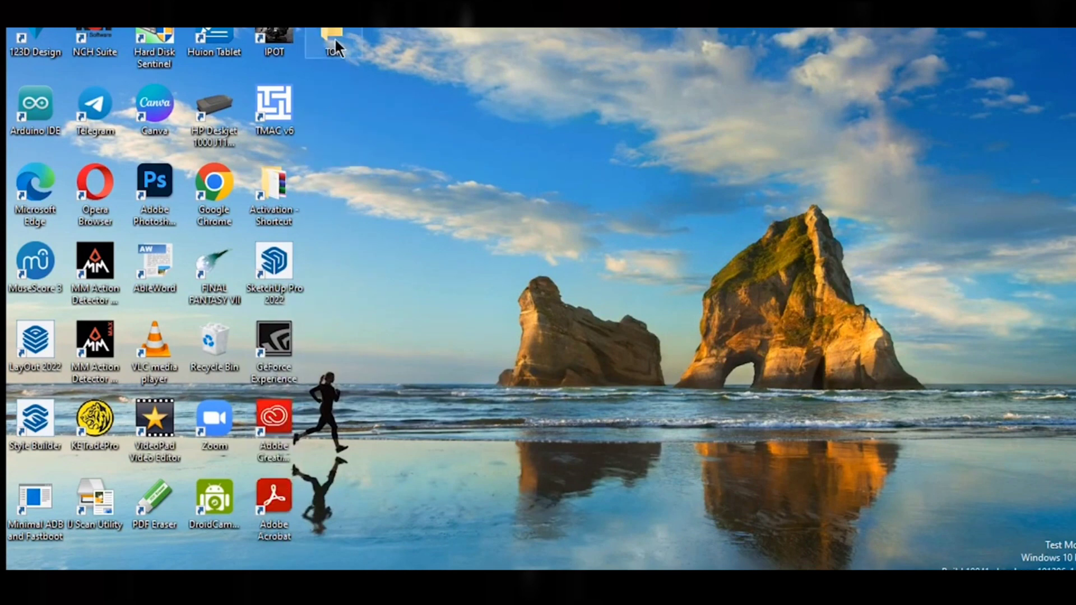
double_click(334, 43)
double_click(332, 110)
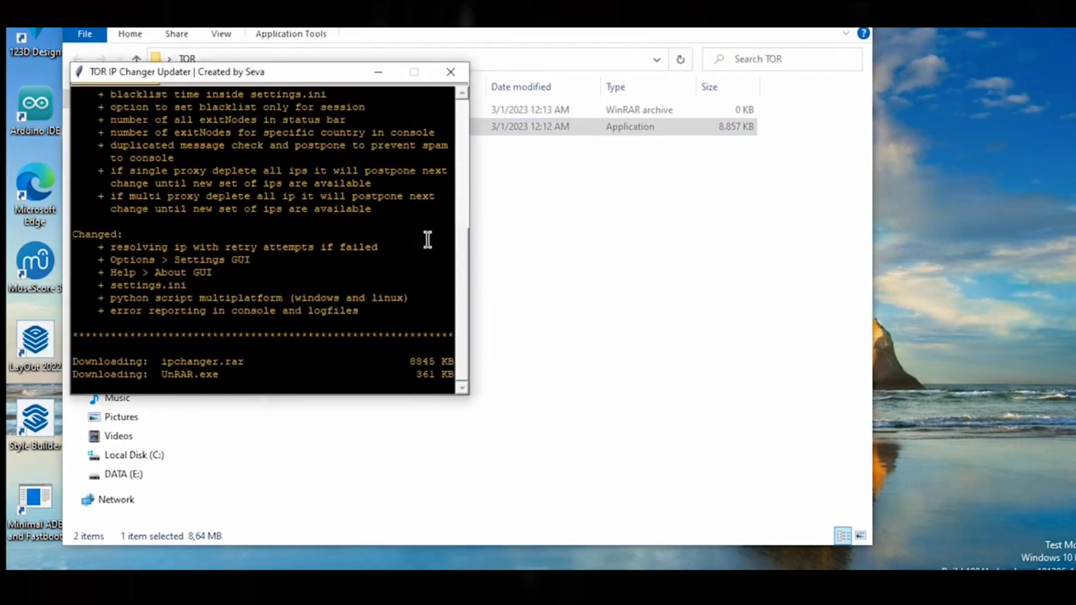
Step: Finish the updater and launch ipchanger.exe, closing the duplicate TOR IP Changer window
left_click_drag(276, 73, 290, 174)
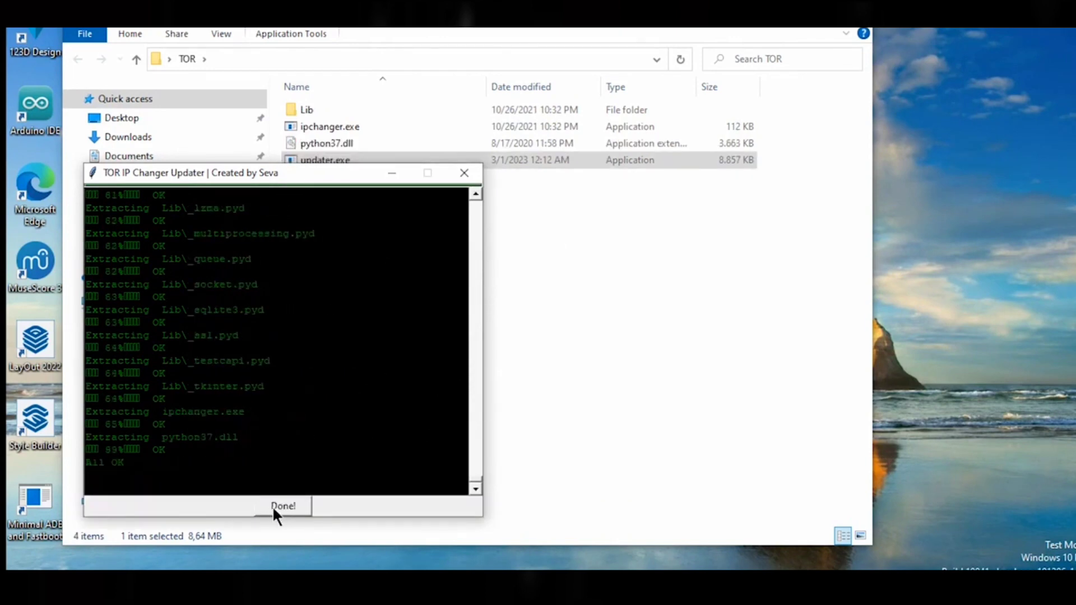
left_click(283, 506)
double_click(326, 160)
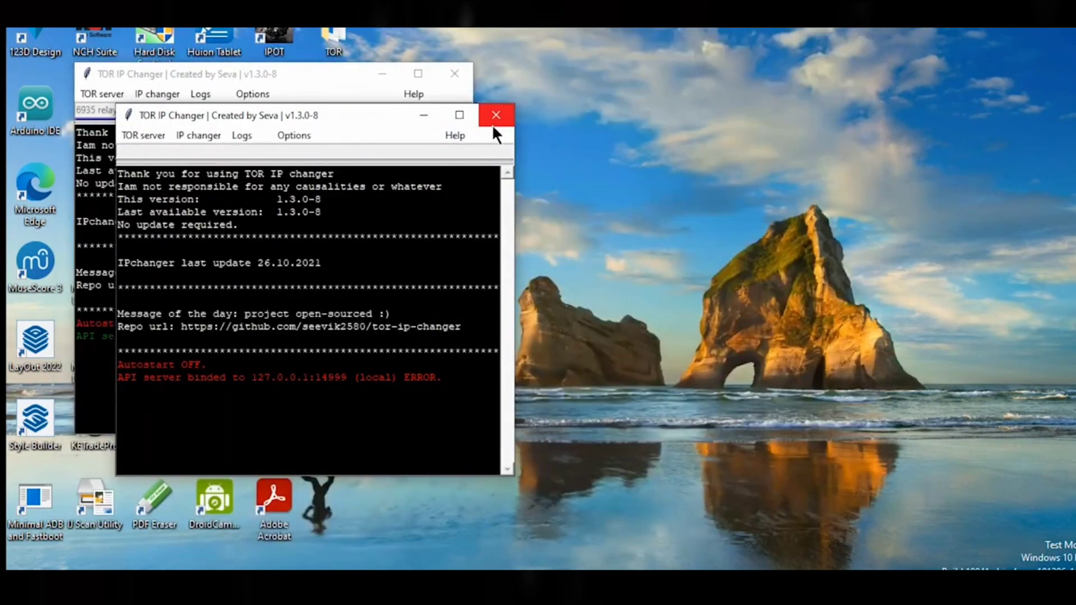
left_click(495, 116)
Step: Run a Windows Security custom scan from Virus & threat protection
key("super")
type("virus")
key("Return")
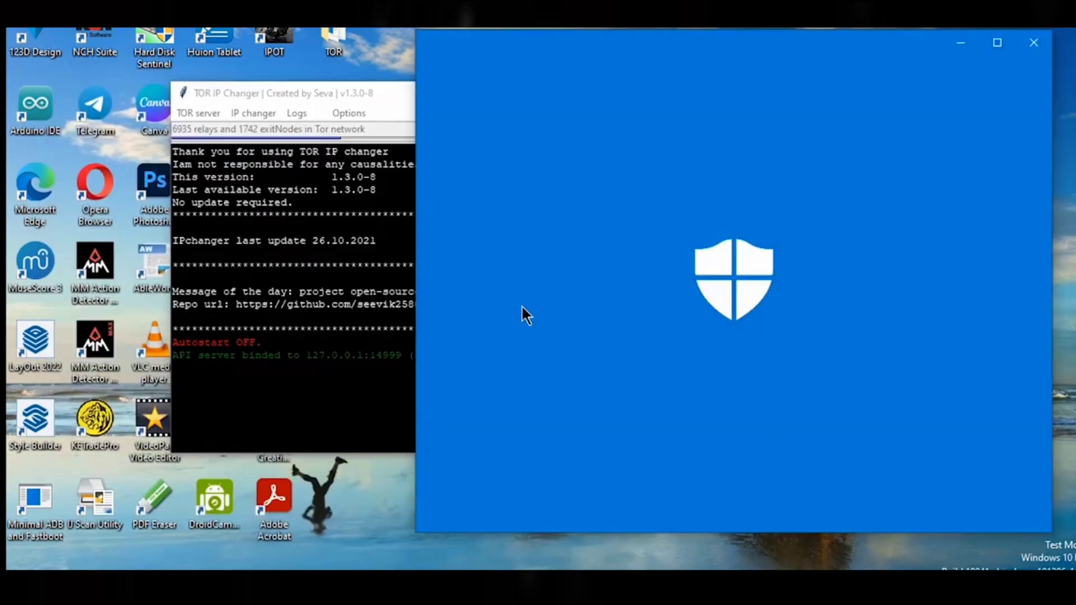
left_click(521, 343)
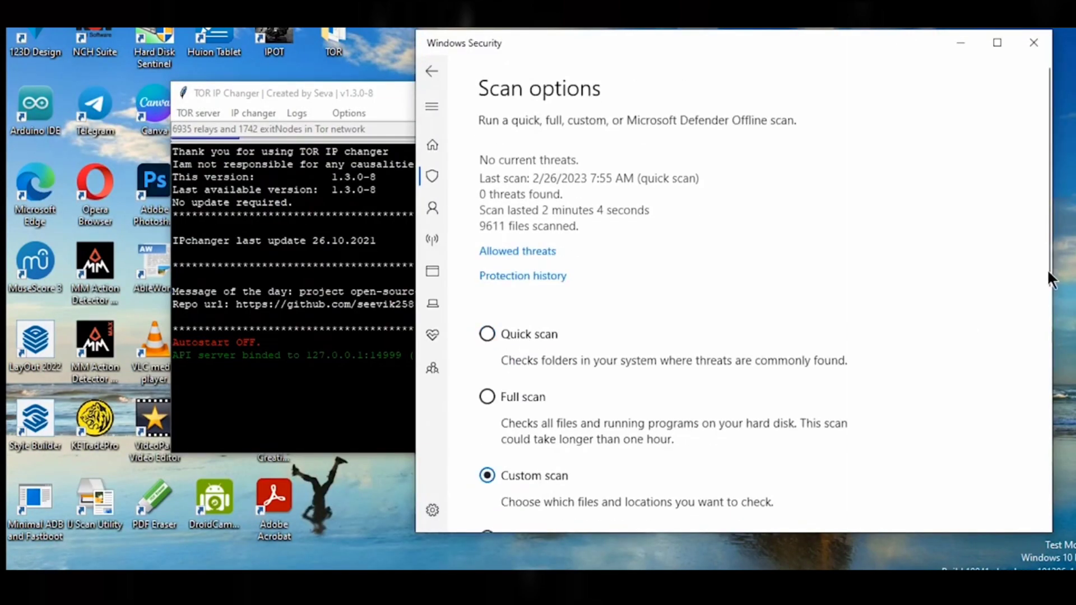
scroll(1052, 280, "down", 5)
scroll(1048, 245, "up", 3)
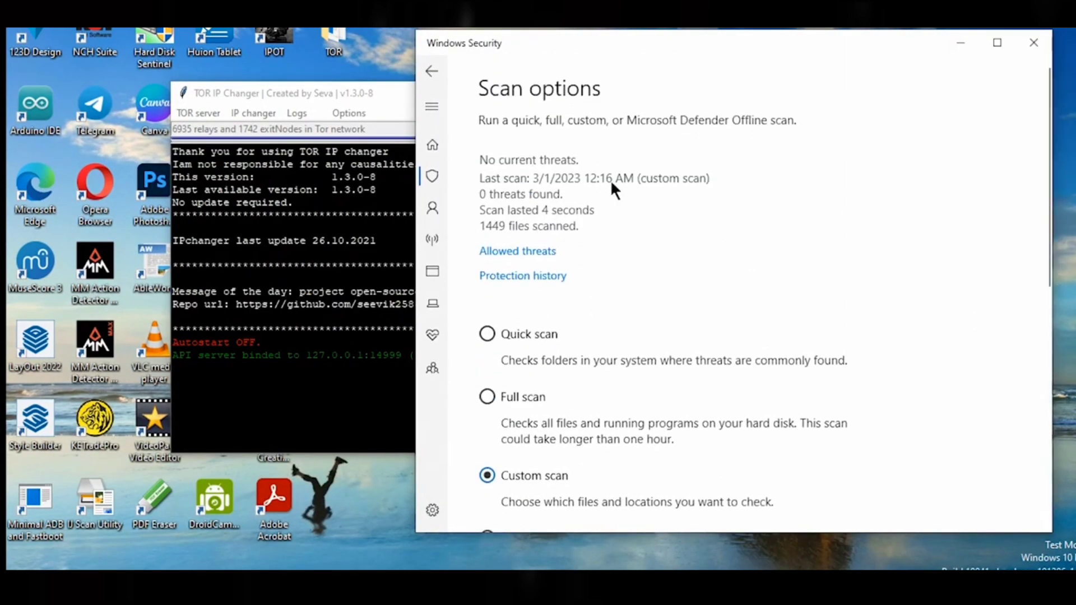
left_click(1033, 42)
Step: Review TOR IP Changer's settings and dismiss the news notification popup
left_click_drag(409, 91, 642, 110)
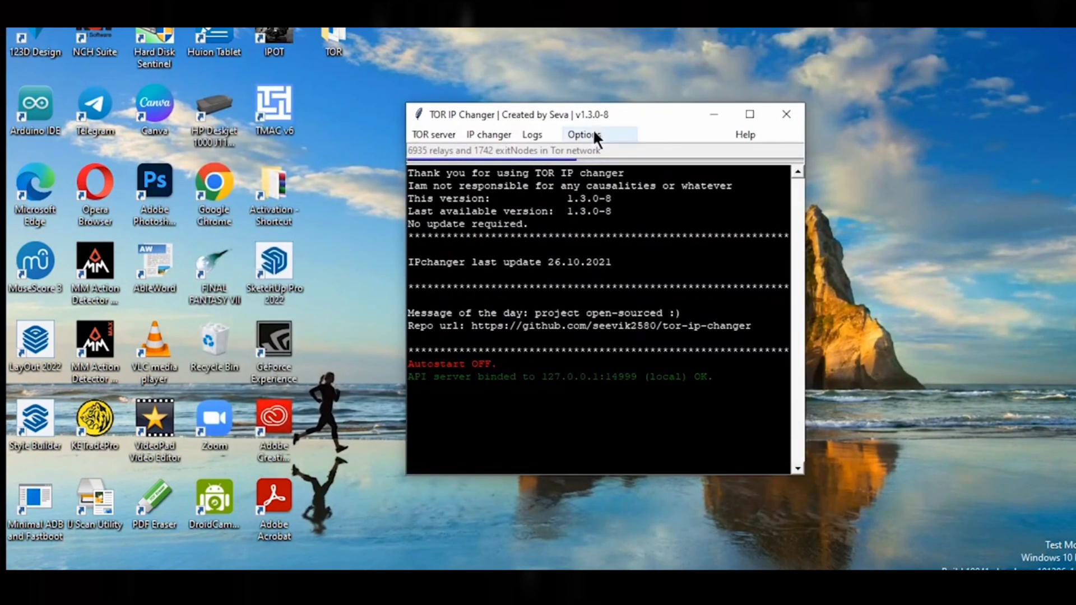
left_click(584, 135)
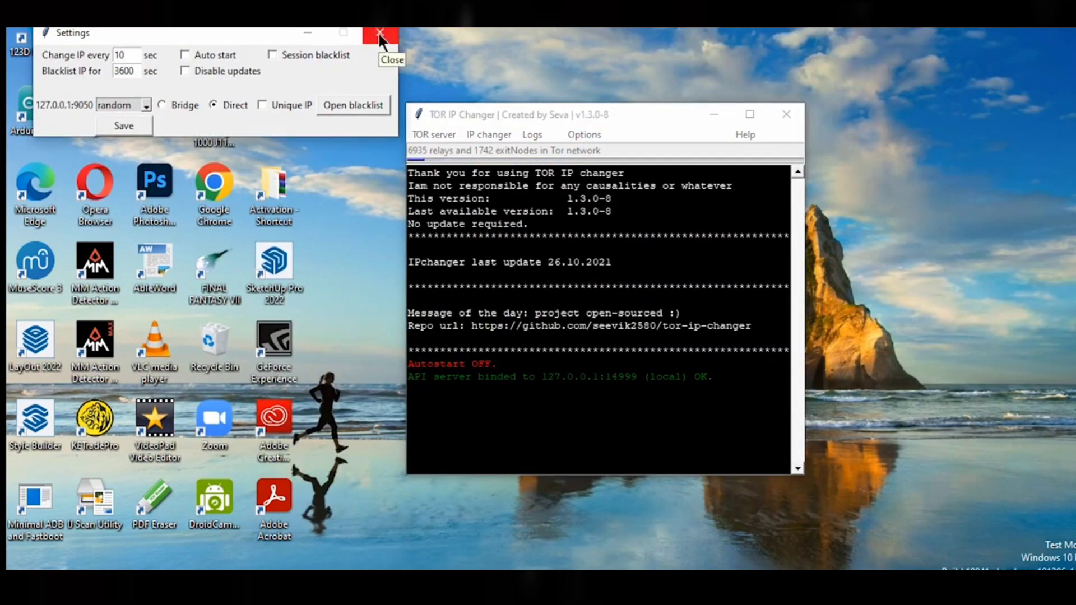
left_click(380, 32)
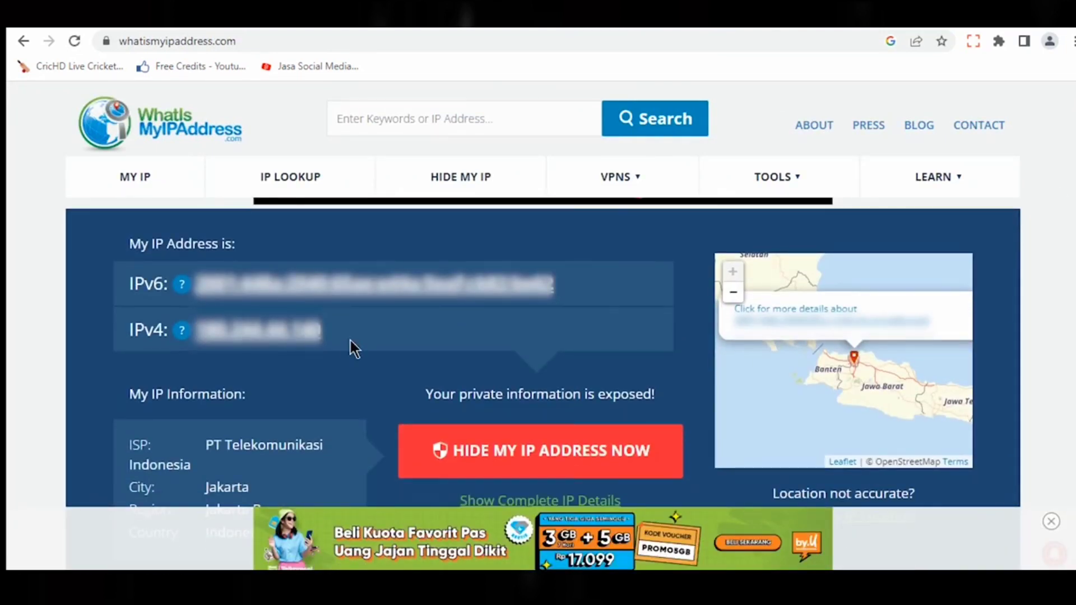
left_click(567, 185)
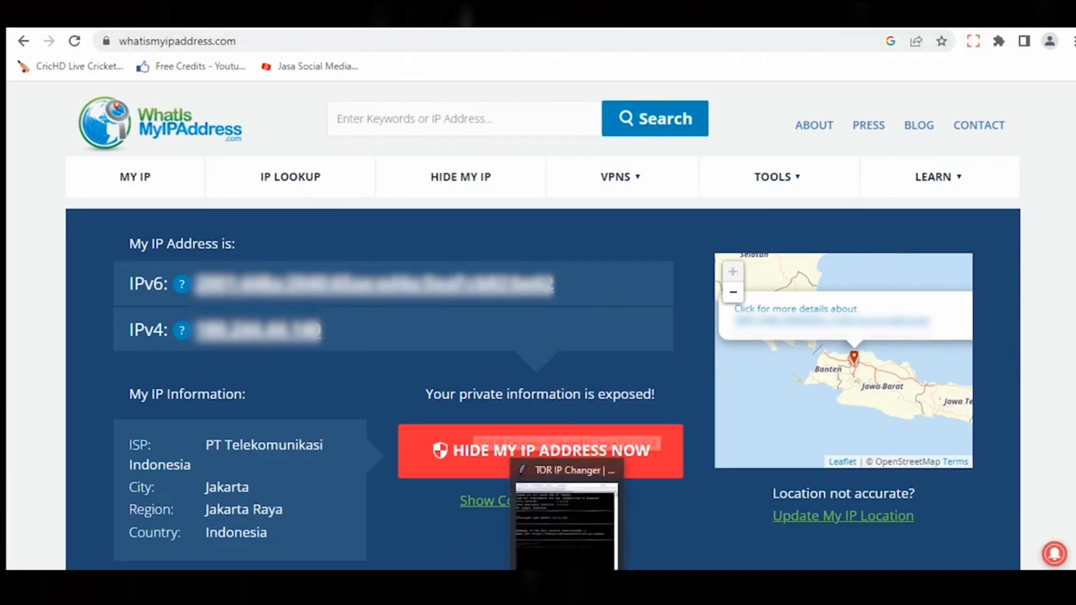
Step: Start the Tor server in TOR IP Changer and allow it through the firewall
left_click(568, 589)
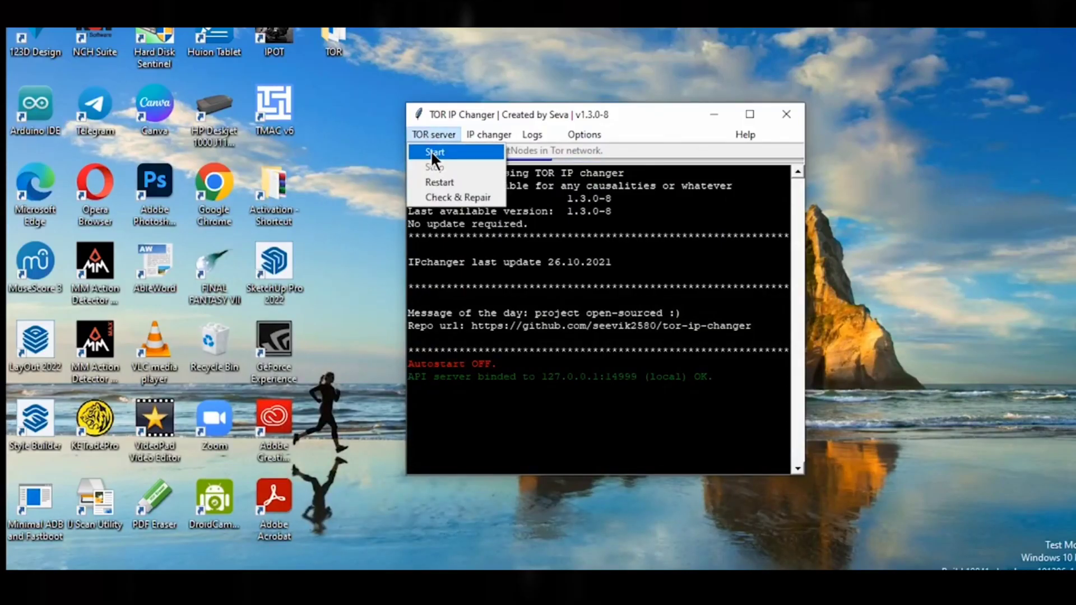
left_click(431, 150)
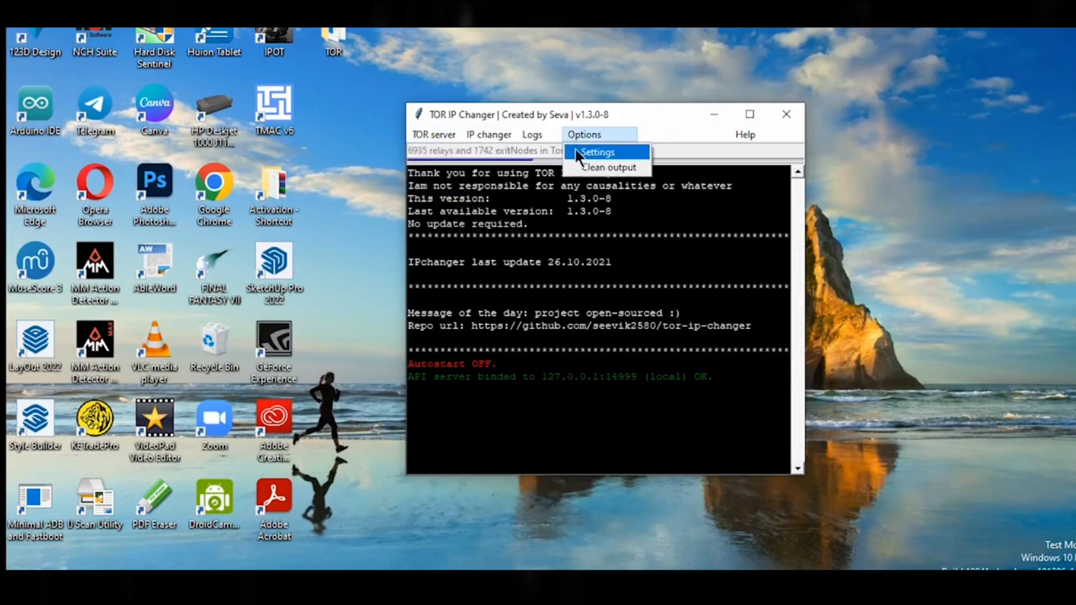
left_click(632, 439)
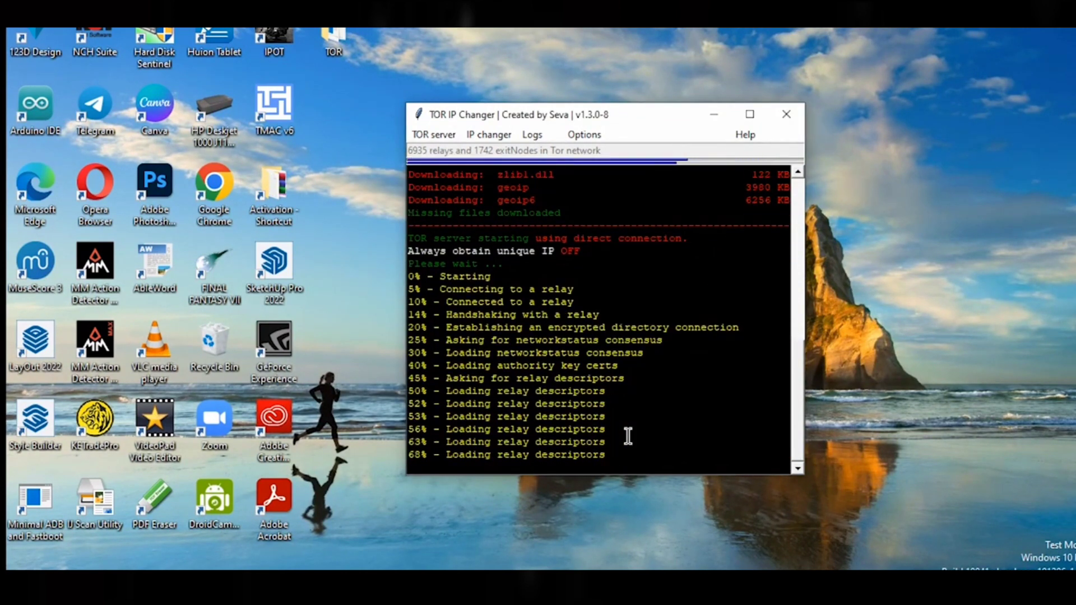
Step: In Internet Options, set the LAN proxy to SOCKS only at 127.0.0.1:9050
key("super")
type("i")
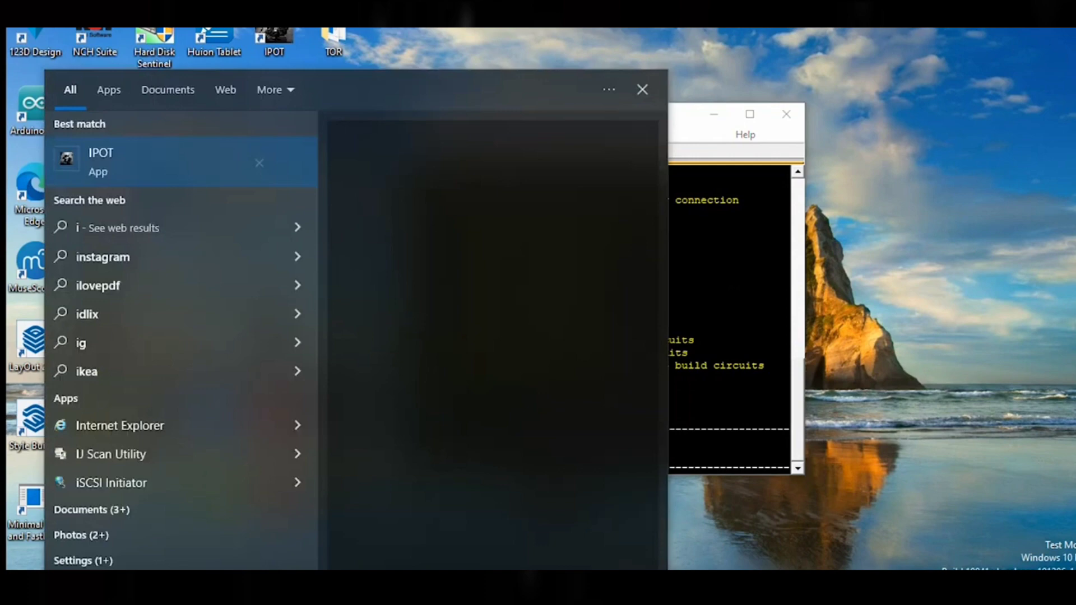
type("ntern")
left_click(184, 333)
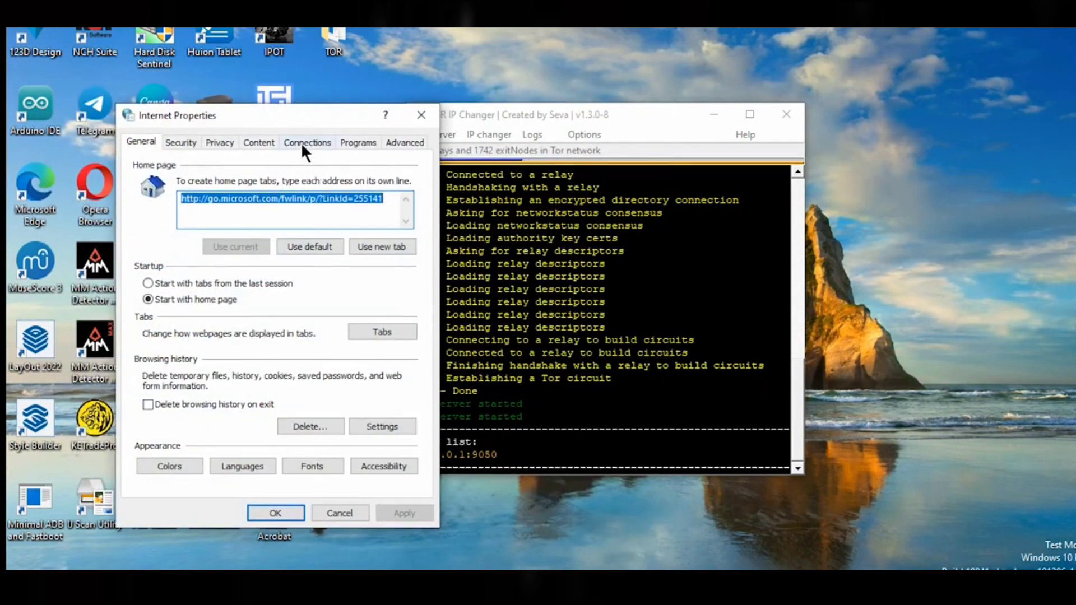
left_click(302, 145)
left_click(376, 424)
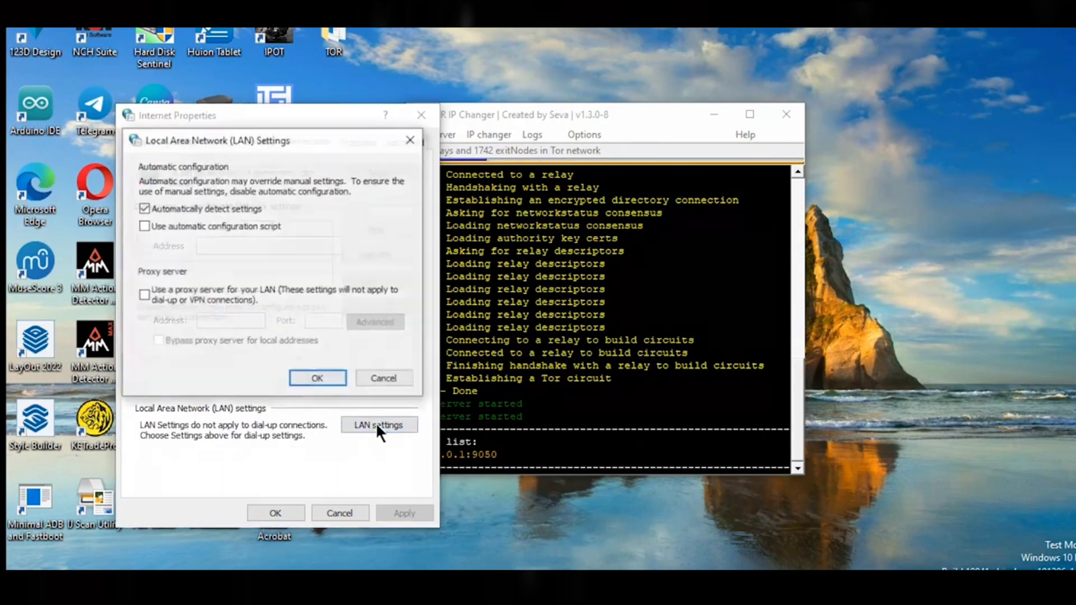
left_click(143, 296)
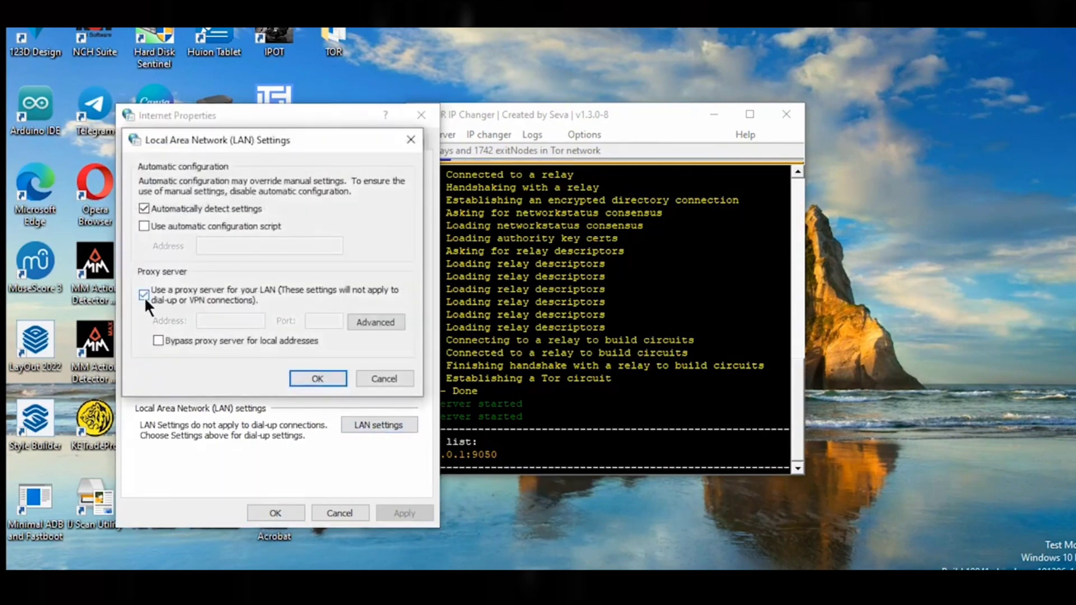
left_click(376, 321)
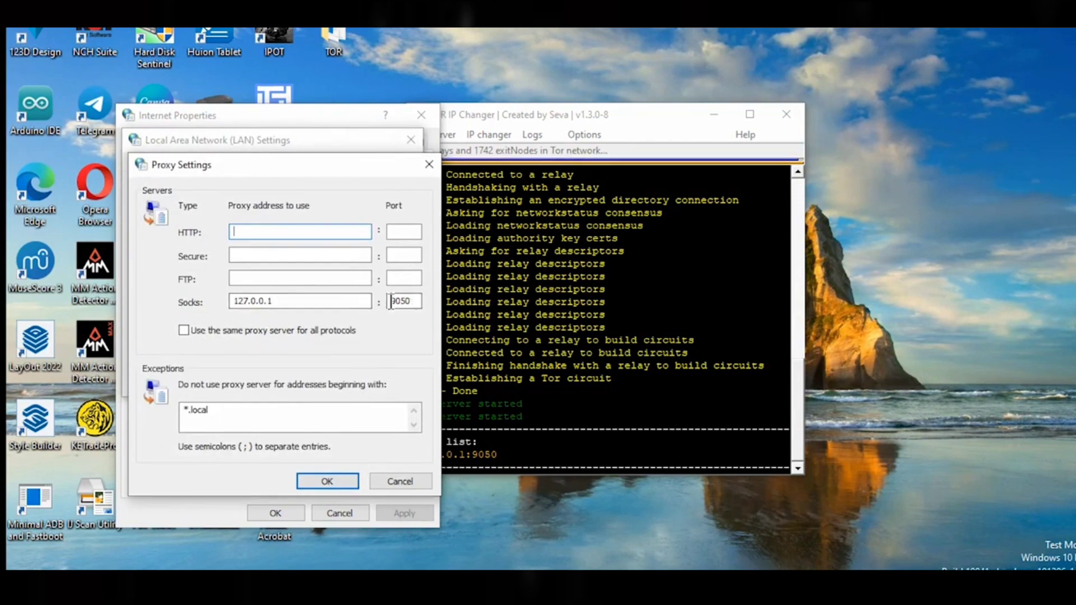
left_click(184, 330)
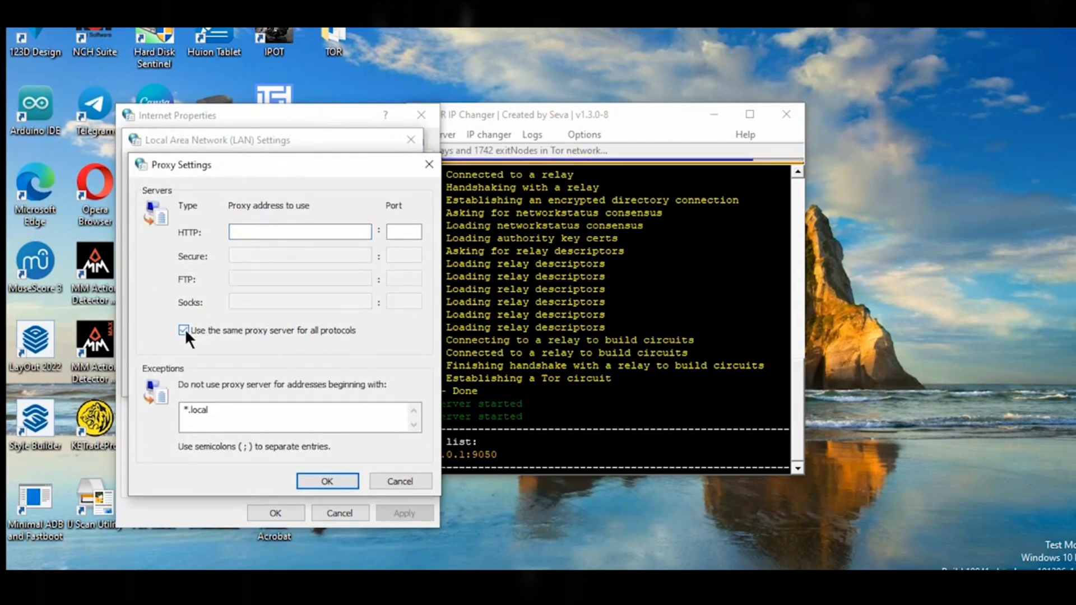
left_click(321, 480)
left_click(312, 377)
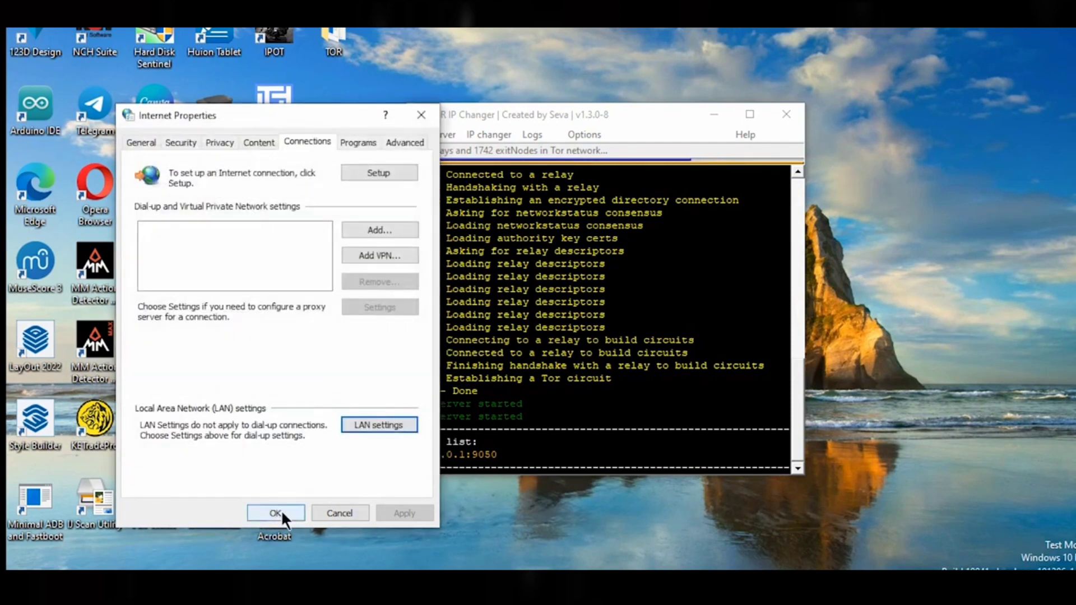
Step: Close Internet Properties, save a 10-second IP change interval, and start IP rotation
left_click(275, 515)
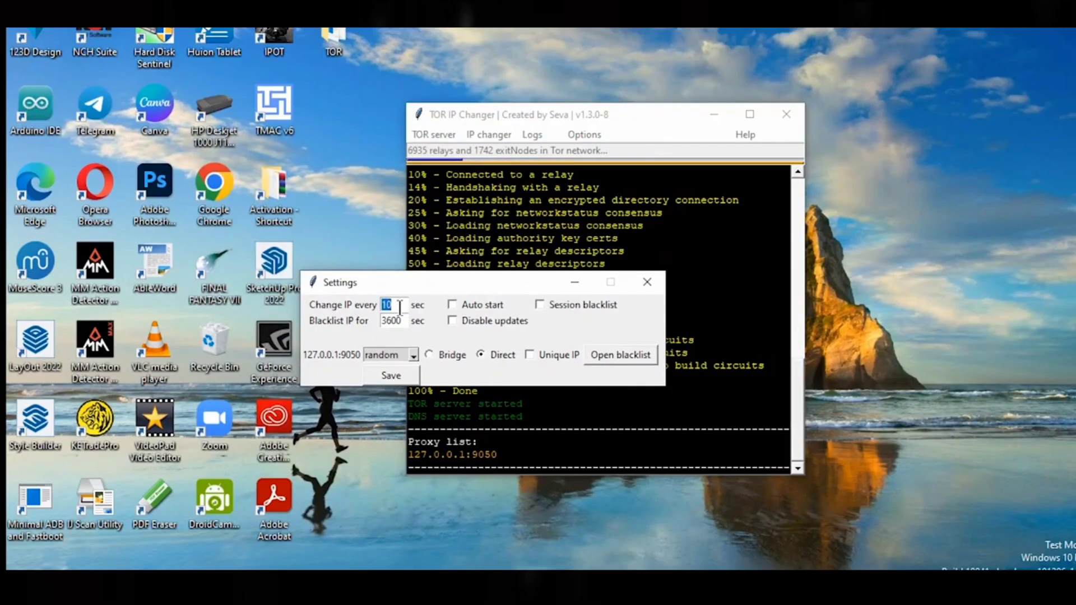
left_click(389, 375)
left_click(532, 134)
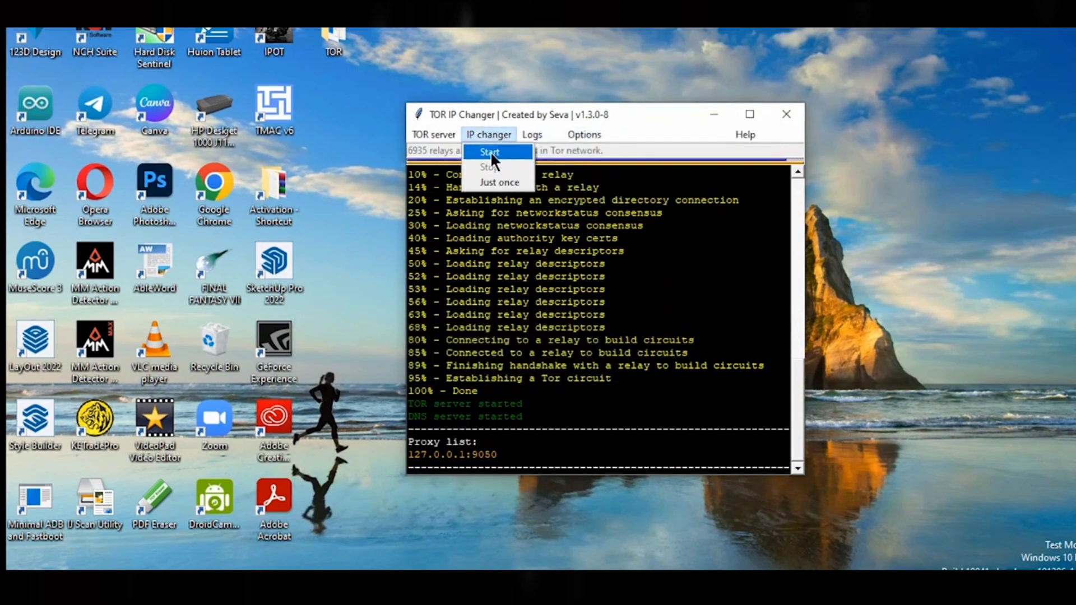
left_click(492, 150)
left_click(486, 480)
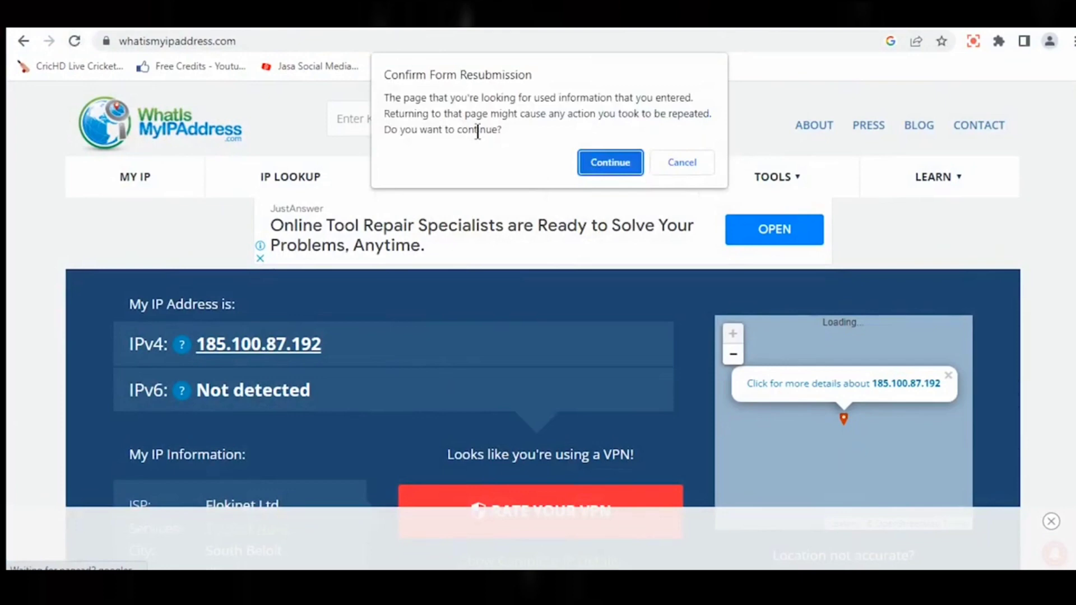
Step: Reload whatismyipaddress repeatedly to see the rotating Tor exit IPs
left_click(597, 161)
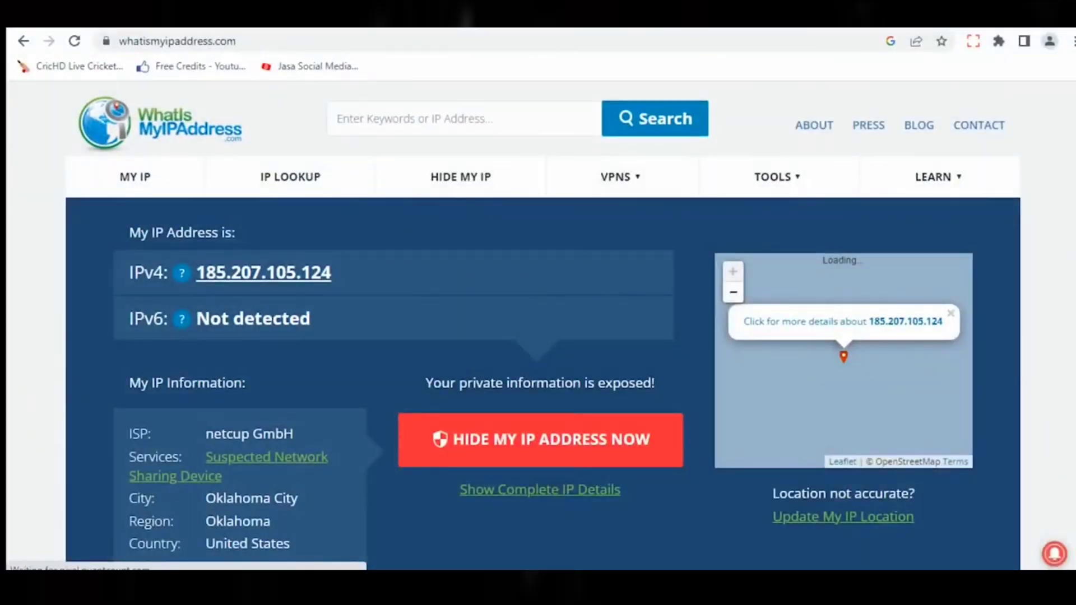
left_click(75, 41)
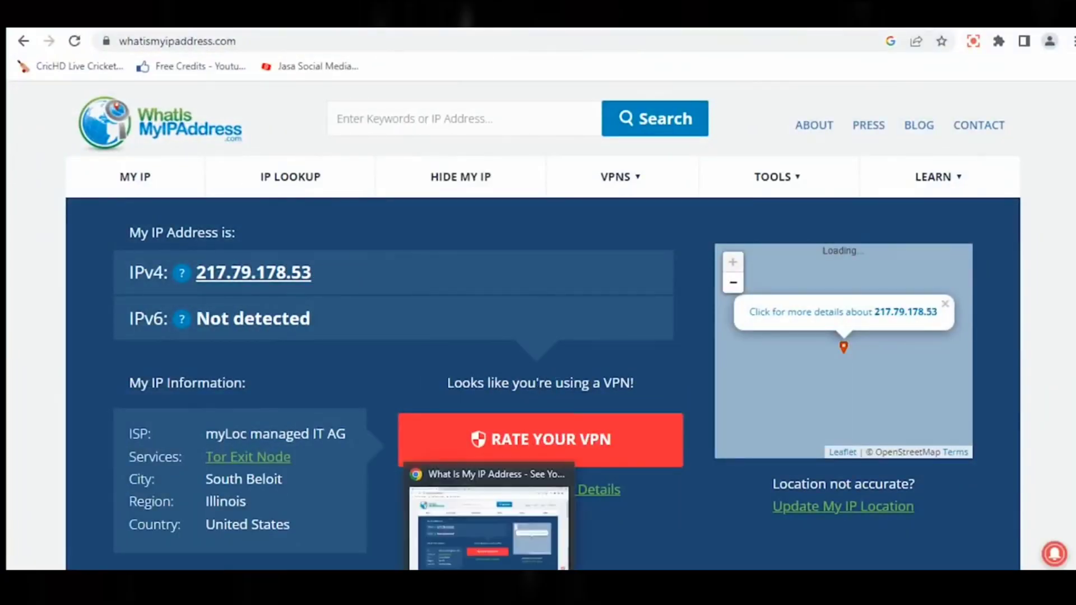
left_click(74, 40)
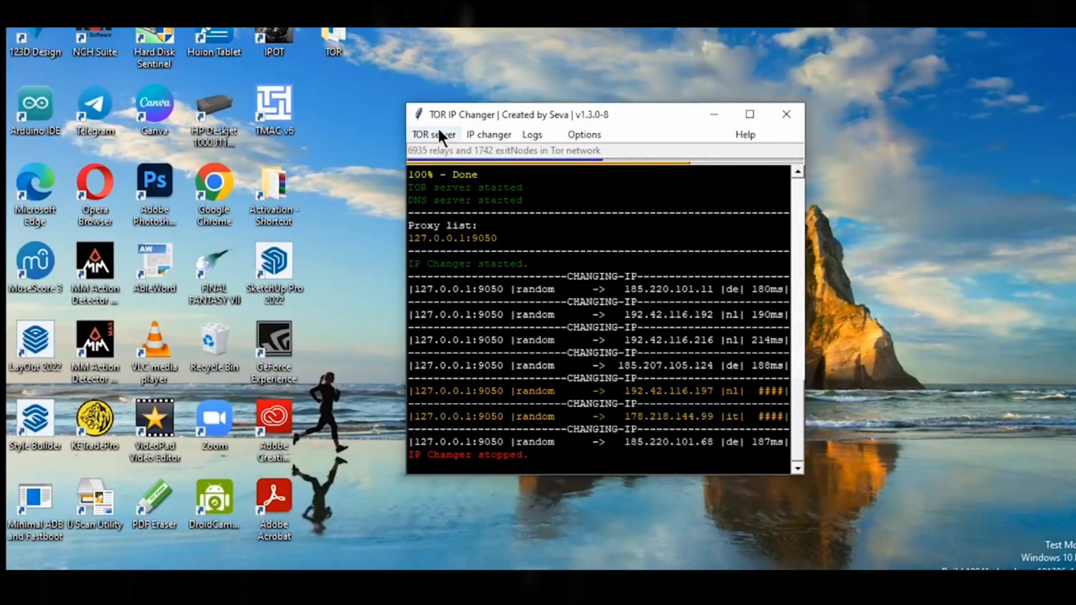
Step: Stop the Tor server and turn off the LAN proxy in Internet Properties
left_click(434, 135)
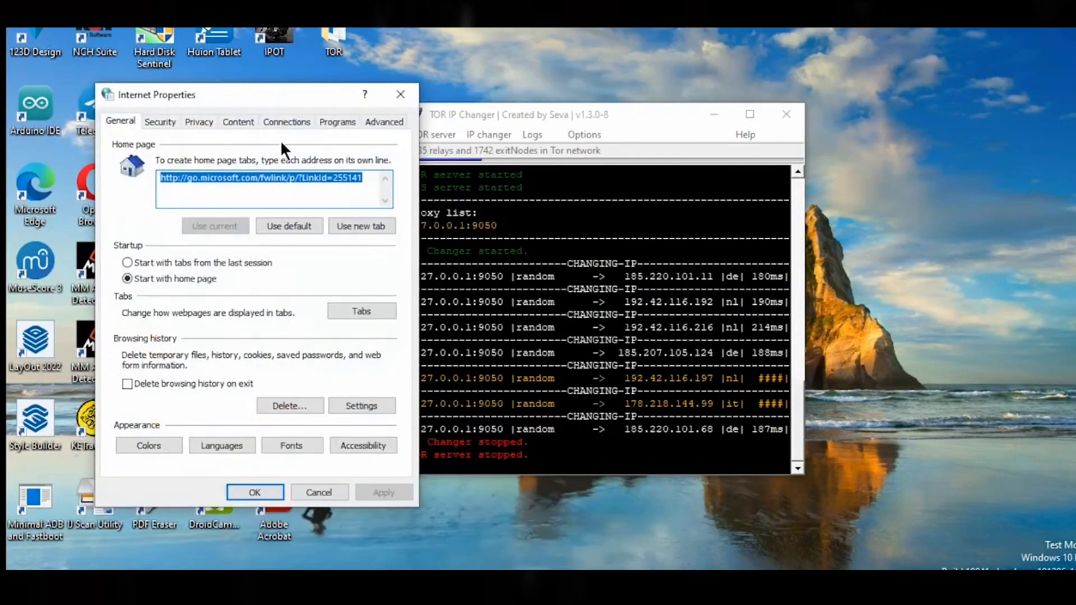
left_click(287, 122)
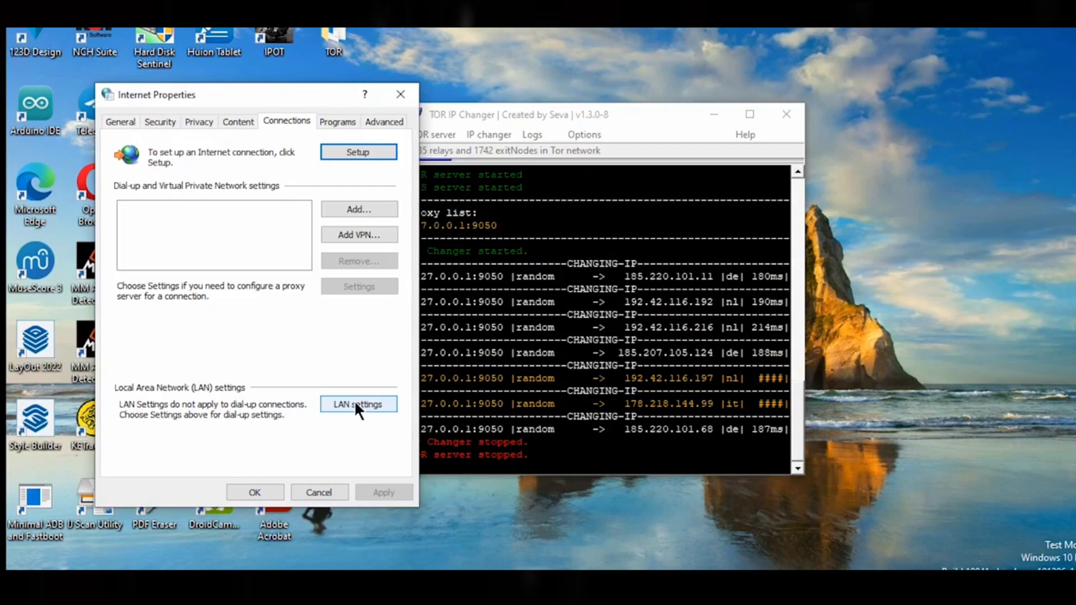
left_click(361, 405)
left_click(127, 275)
left_click(296, 356)
Step: Reload whatismyipaddress in Chrome to confirm the Jakarta, Indonesia connection is back
left_click(255, 493)
left_click(74, 40)
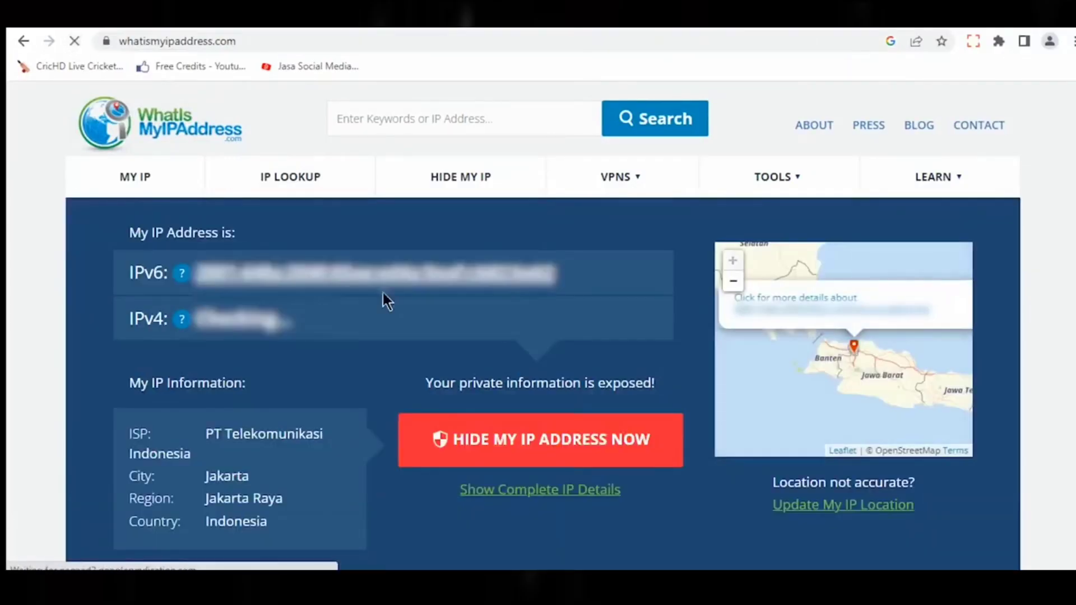